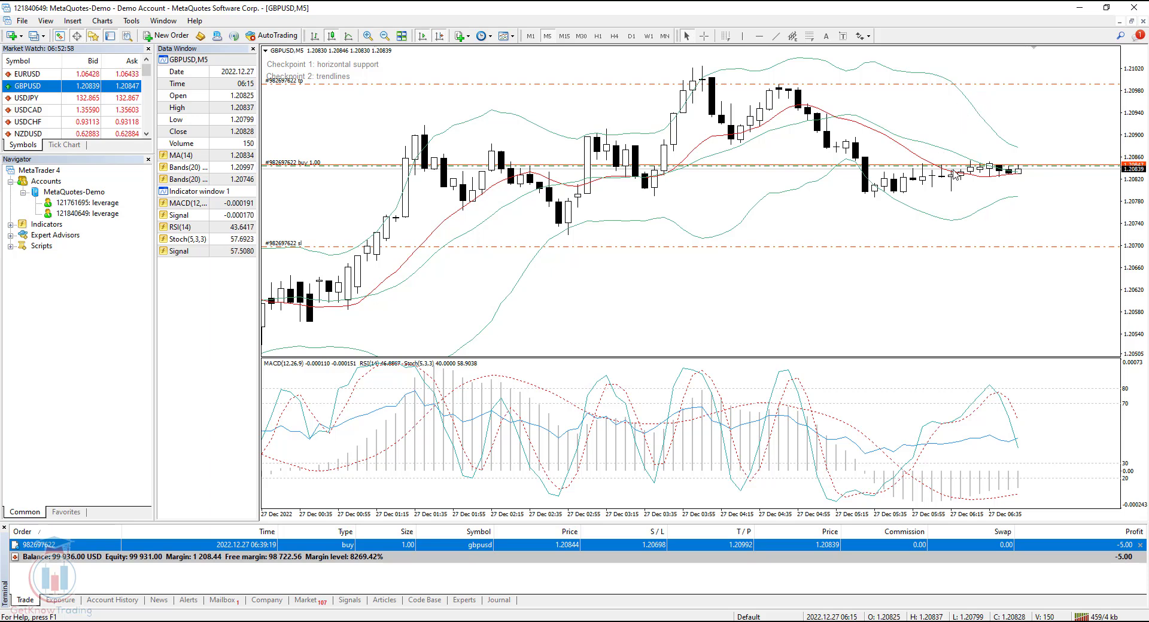
Put the GBPUSD chart on the M1 timeframe, keeping the stop loss at 1.20698.
{"action": "mouse_move", "coordinate": [1021, 173]}
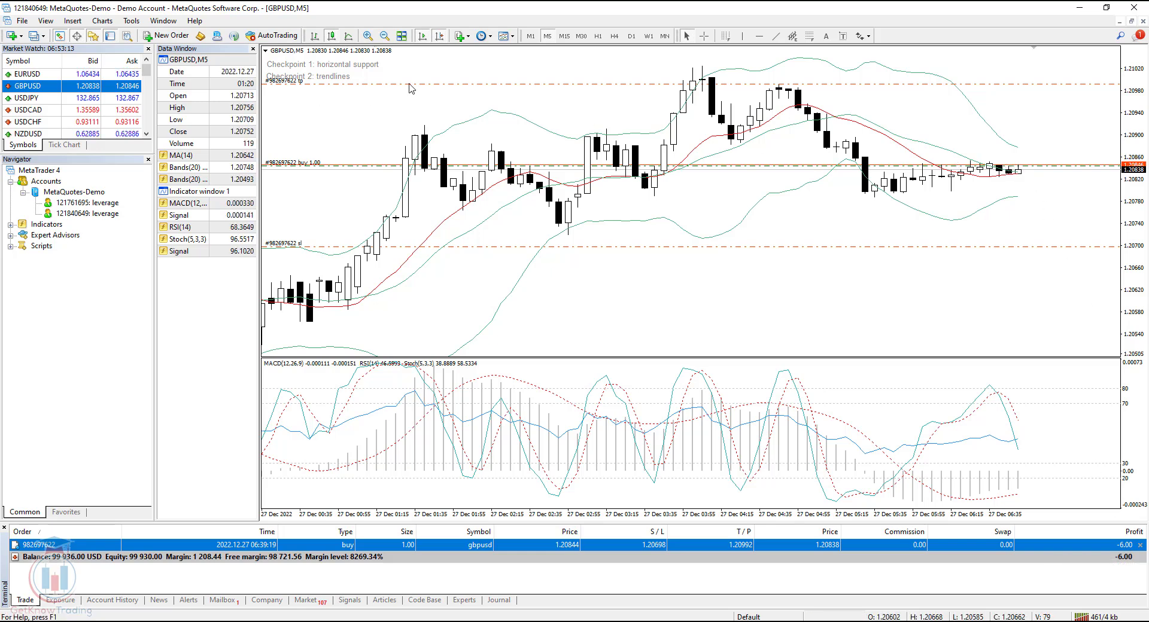
{"action": "left_click", "coordinate": [704, 36]}
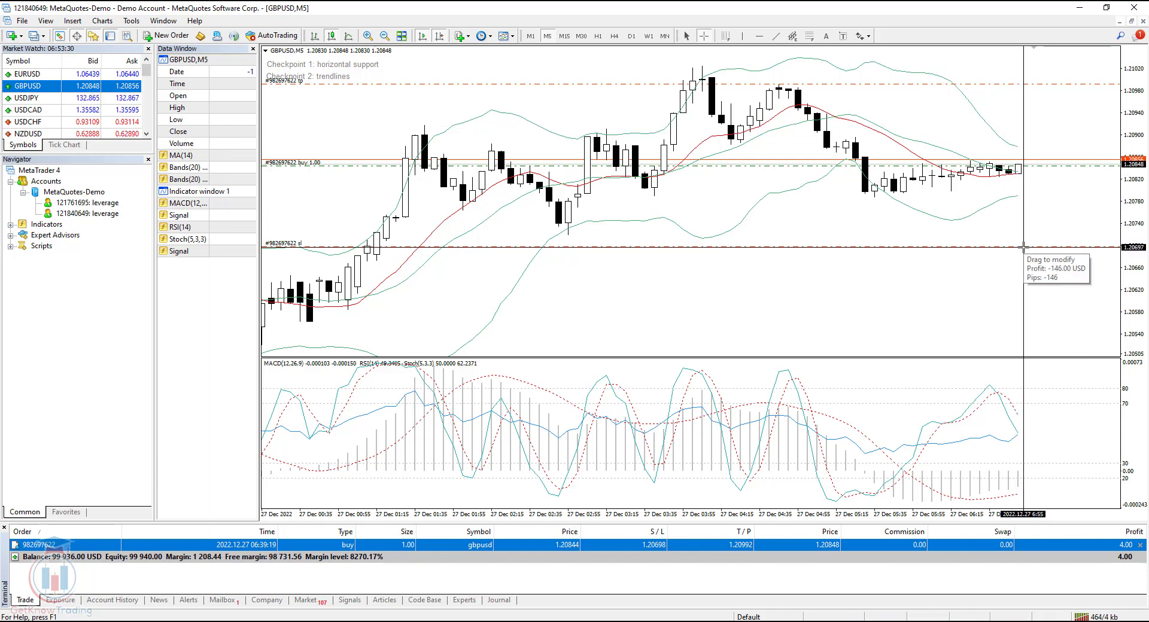
{"action": "left_click_drag", "start_coordinate": [1023, 246], "coordinate": [1026, 165]}
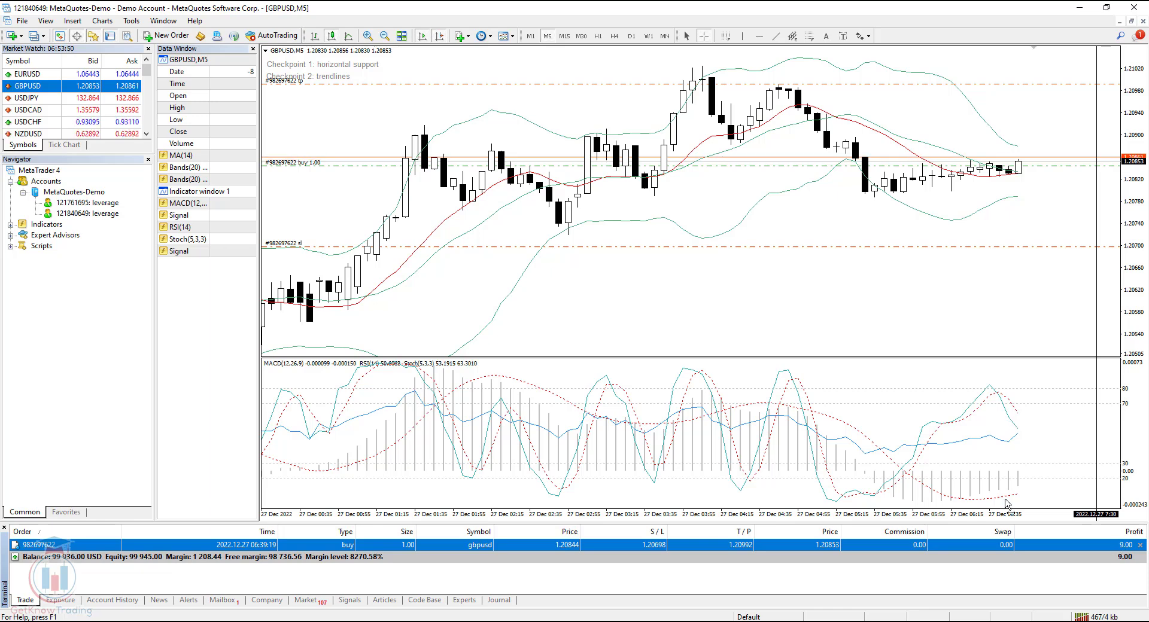
{"action": "left_click", "coordinate": [531, 37]}
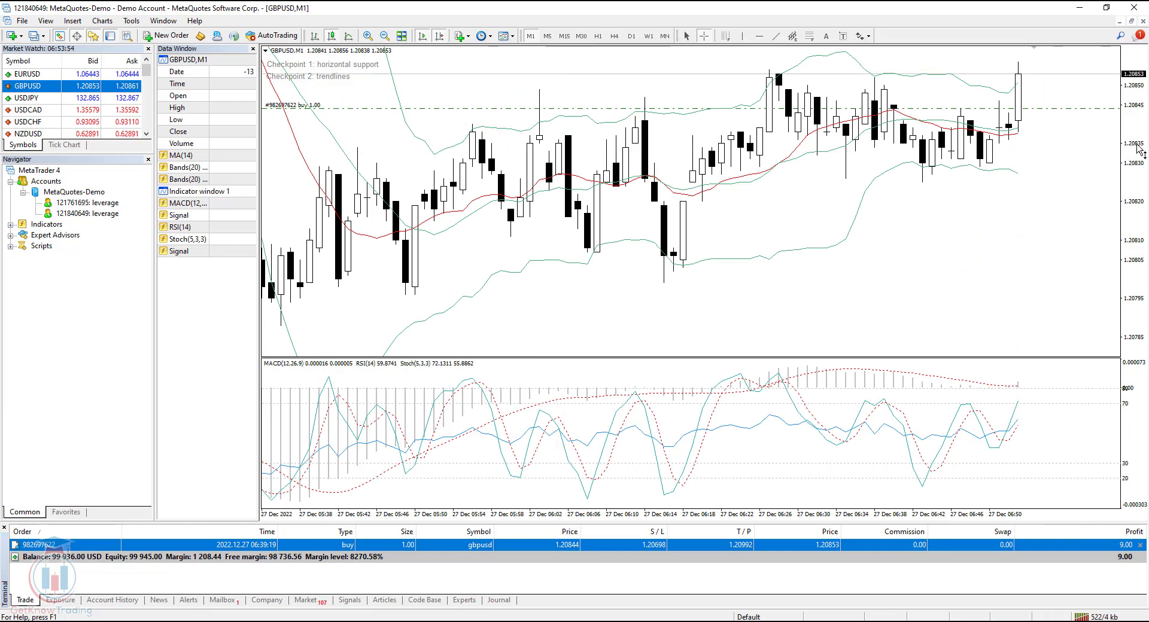
Compress the M1 chart's price scale so the stop-loss line shows below the candles.
{"action": "left_click_drag", "start_coordinate": [1140, 164], "coordinate": [1134, 147]}
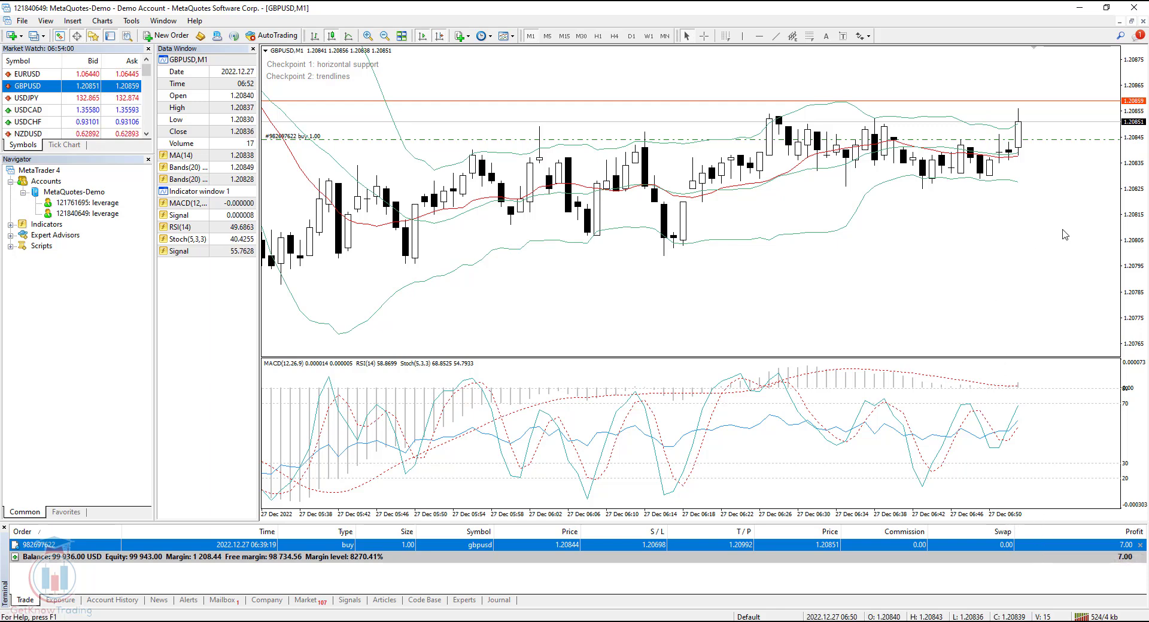
{"action": "left_click_drag", "start_coordinate": [1137, 182], "coordinate": [1141, 209]}
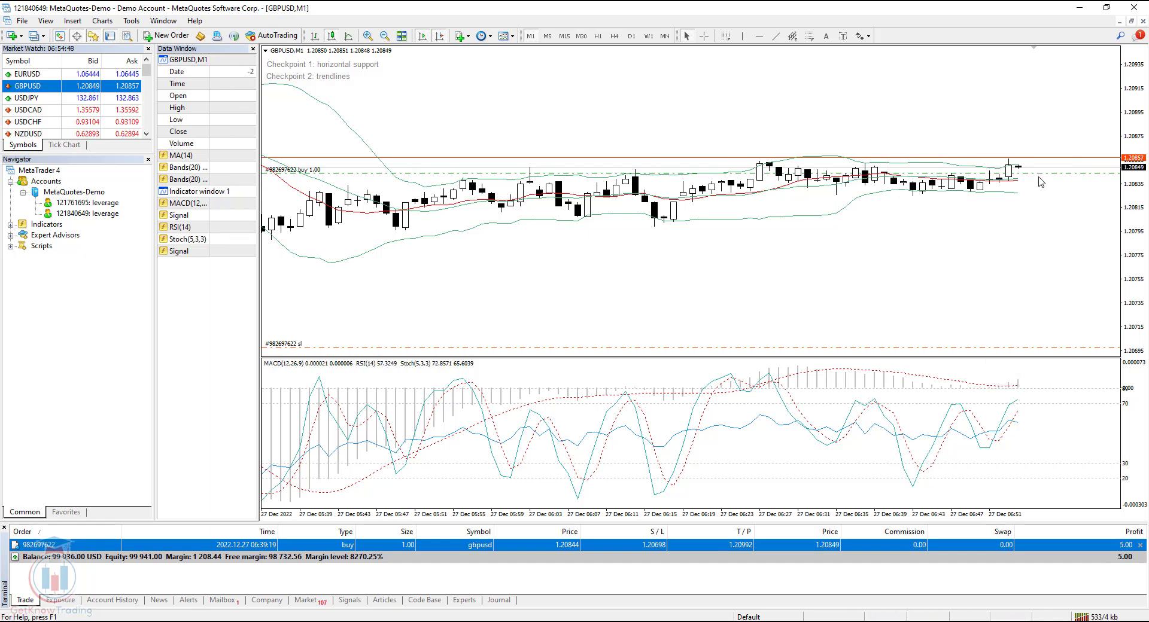
Open the Custom trailing stop dialog for the GBPUSD buy from its Trade-tab menu.
{"action": "right_click", "coordinate": [765, 546]}
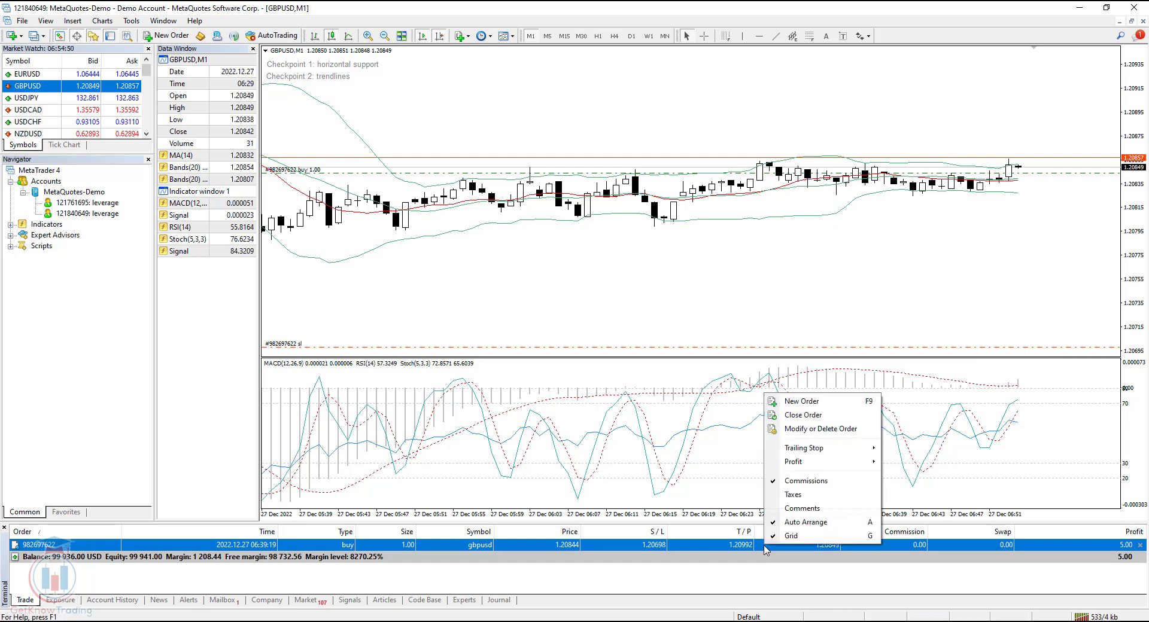
{"action": "right_click", "coordinate": [699, 546]}
{"action": "right_click", "coordinate": [647, 546]}
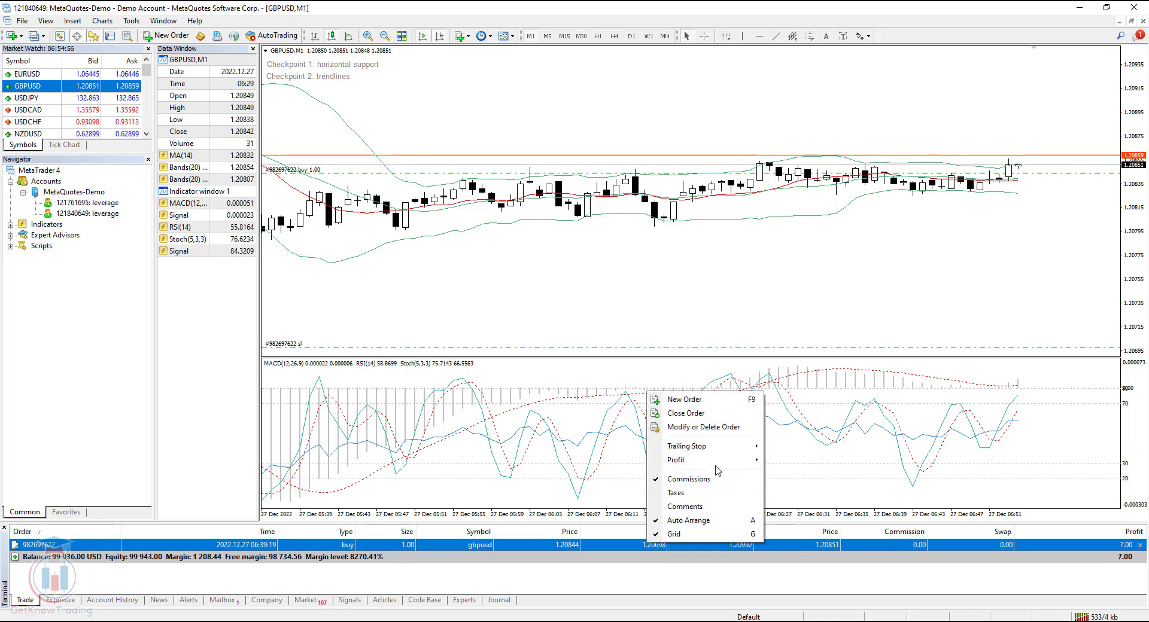
{"action": "mouse_move", "coordinate": [693, 450]}
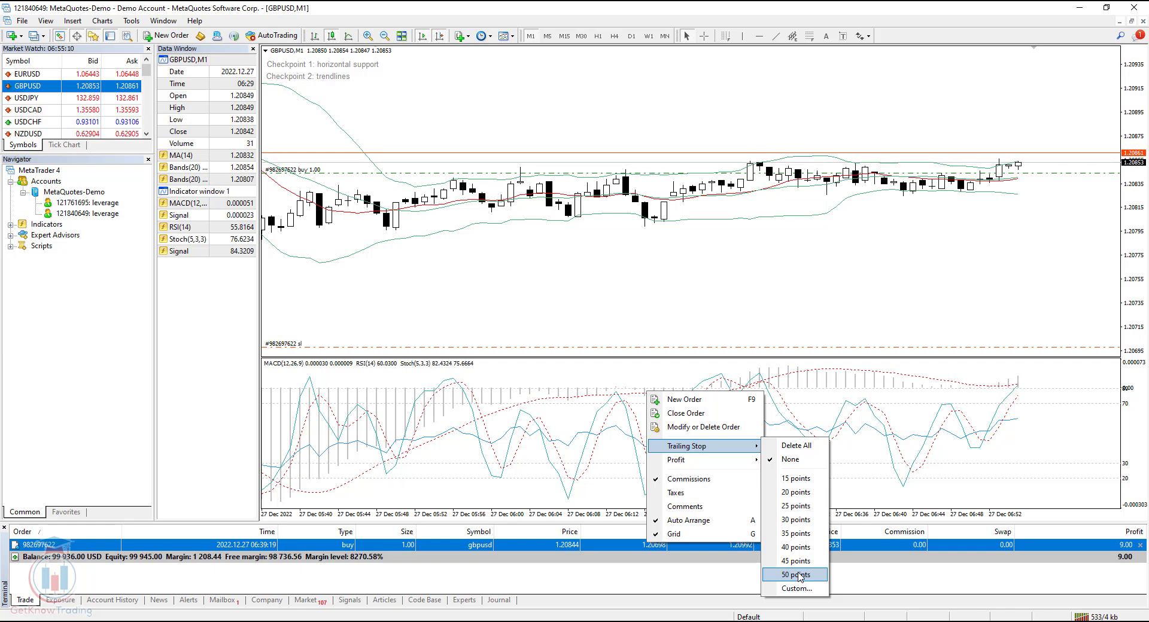
{"action": "left_click", "coordinate": [800, 590]}
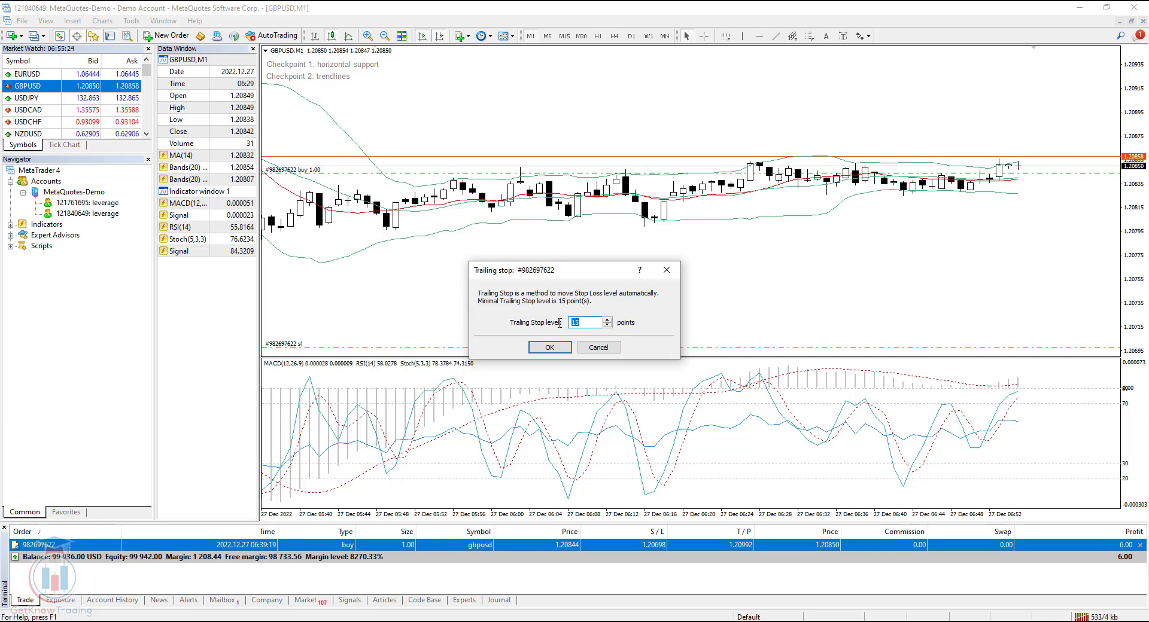
Enter a 50-point trailing stop level and confirm it.
{"action": "type", "text": "50"}
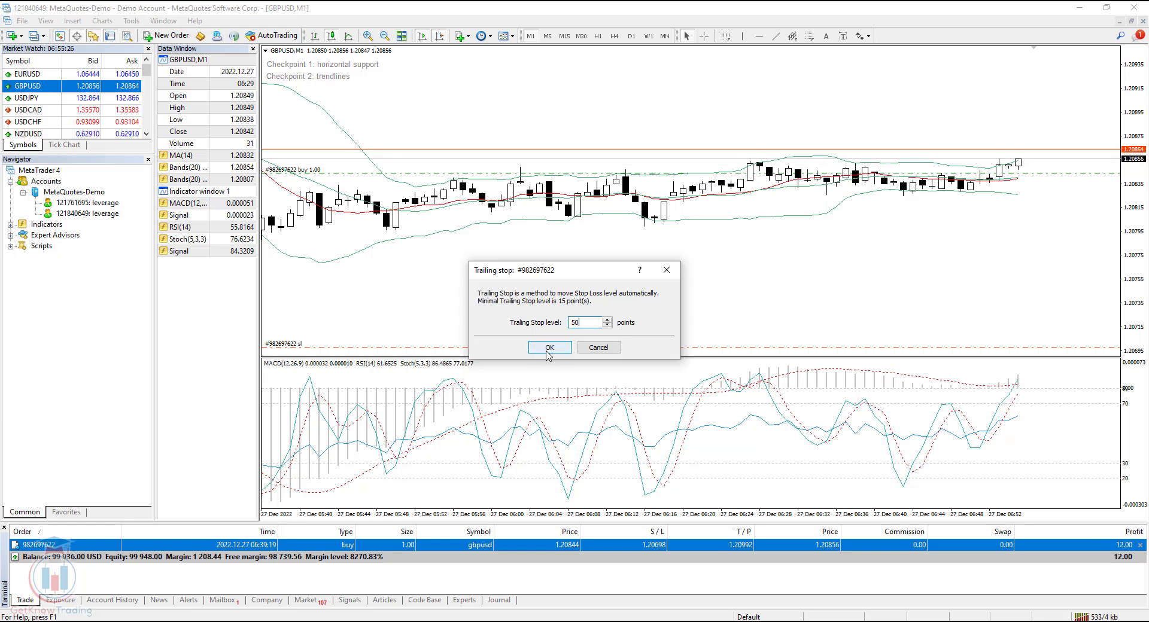
{"action": "left_click", "coordinate": [548, 349]}
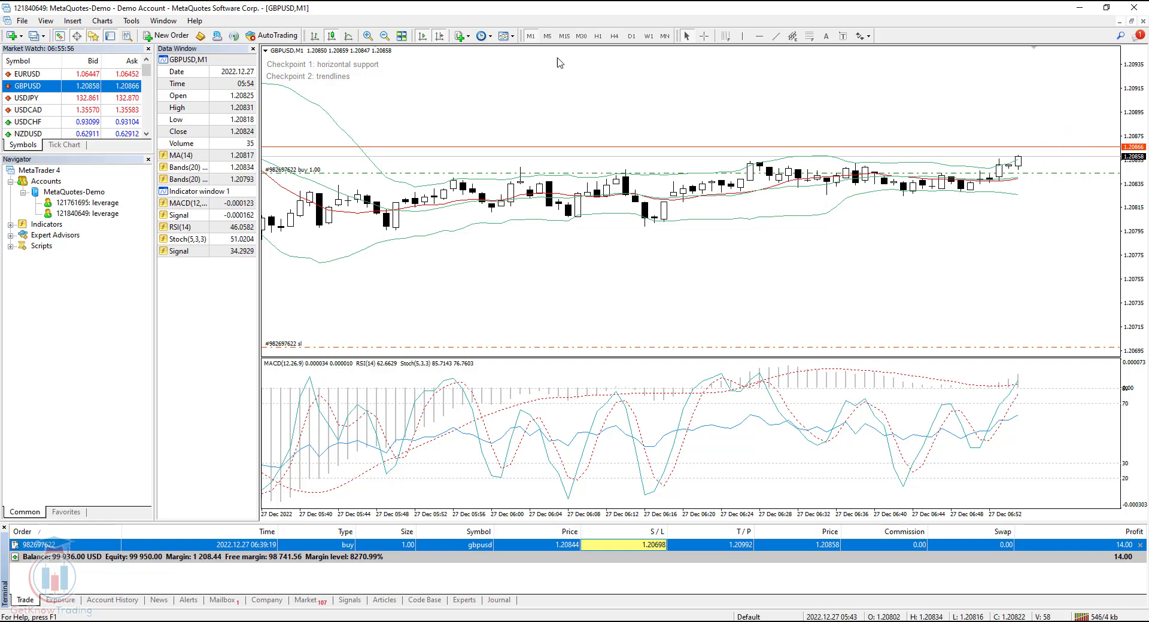
Enable crosshair mode on the GBPUSD chart with a middle-click.
{"action": "middle_click", "coordinate": [852, 95]}
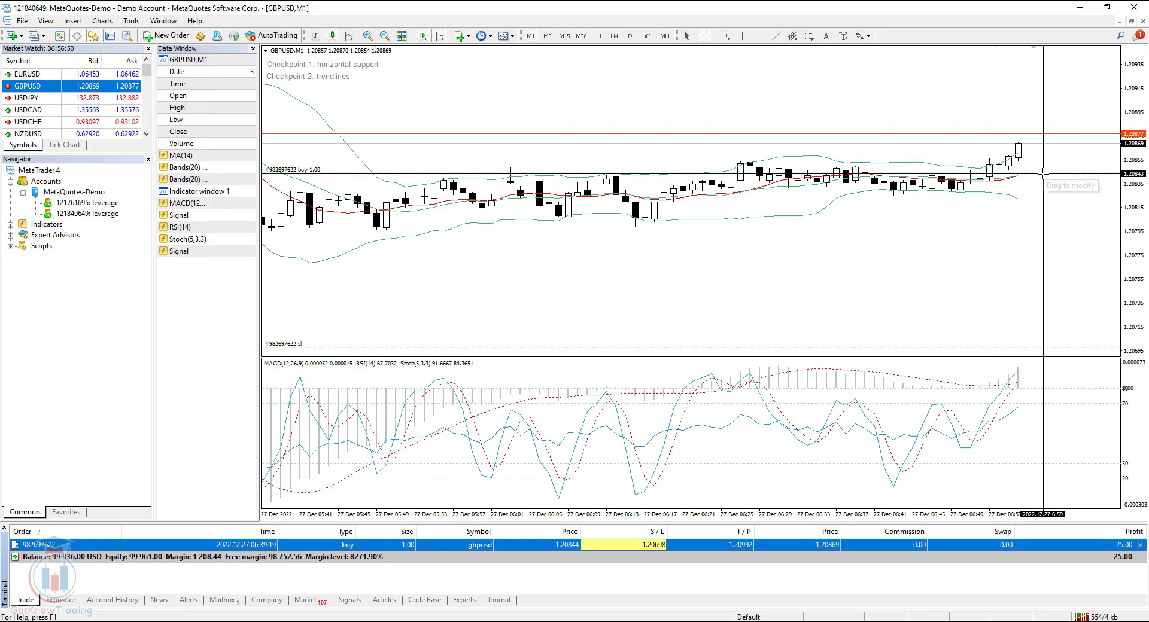
Exit crosshair mode, leaving the buy's stop loss at 1.20698, and bring up its trade options.
{"action": "mouse_move", "coordinate": [1043, 174]}
{"action": "left_mouse_down"}
{"action": "mouse_move", "coordinate": [1055, 151]}
{"action": "mouse_move", "coordinate": [1071, 149]}
{"action": "mouse_move", "coordinate": [1077, 100]}
{"action": "mouse_move", "coordinate": [1087, 343]}
{"action": "mouse_move", "coordinate": [1057, 350]}
{"action": "mouse_move", "coordinate": [1066, 115]}
{"action": "left_mouse_up"}
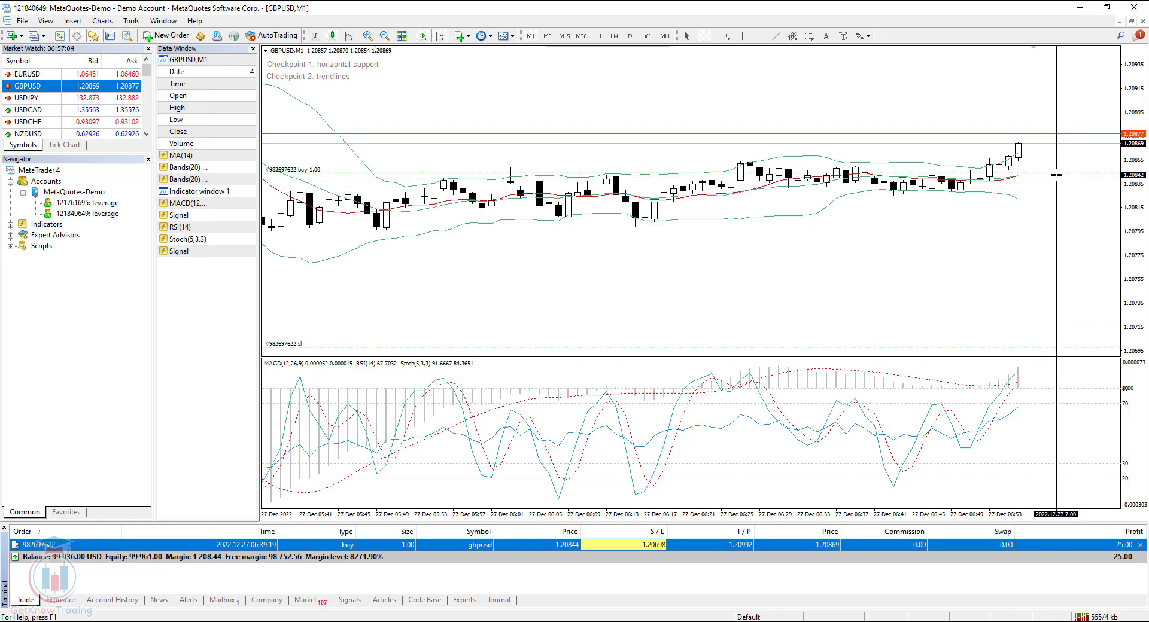
{"action": "key", "text": "Escape"}
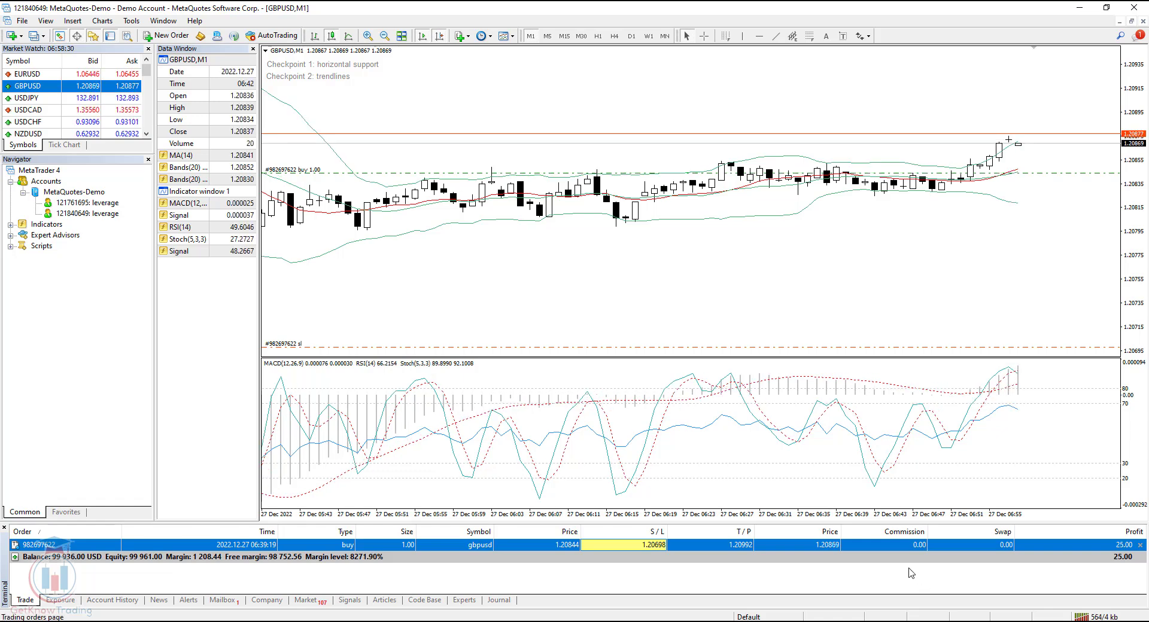
{"action": "right_click", "coordinate": [798, 550]}
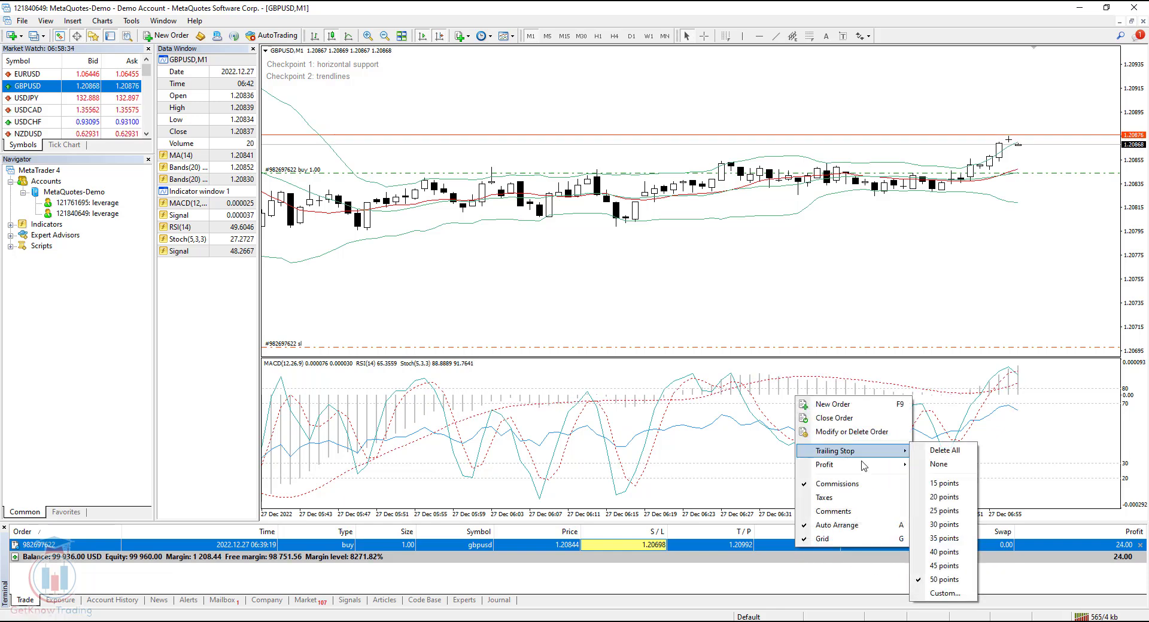
Change the custom trailing stop level from 50 to 30 points.
{"action": "left_click", "coordinate": [952, 593]}
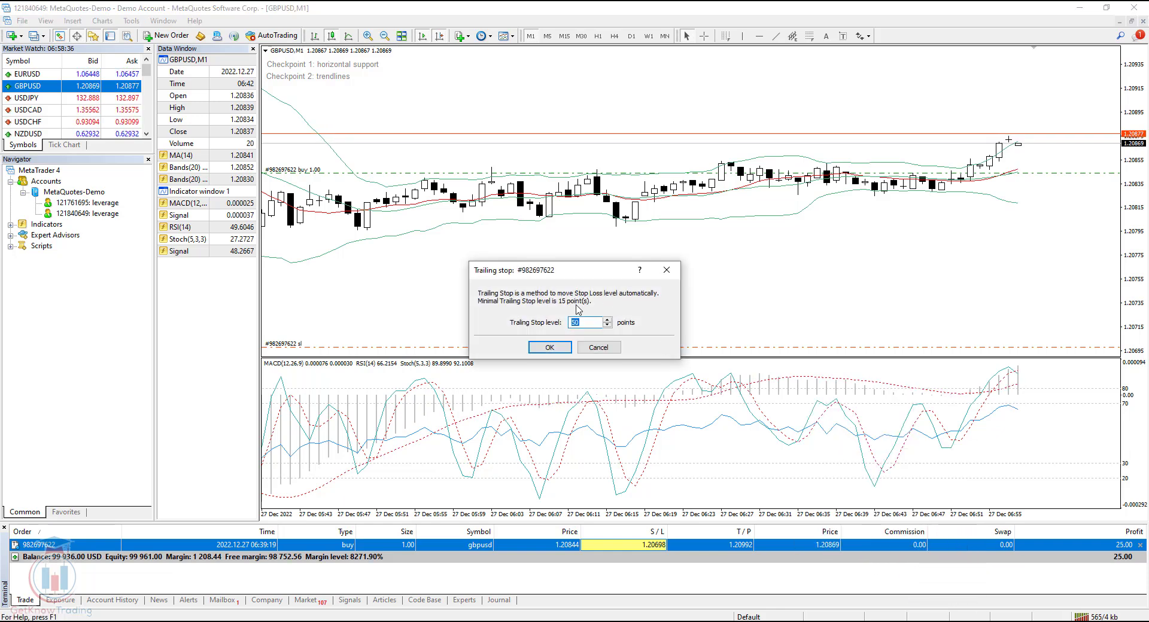
{"action": "left_click", "coordinate": [580, 321]}
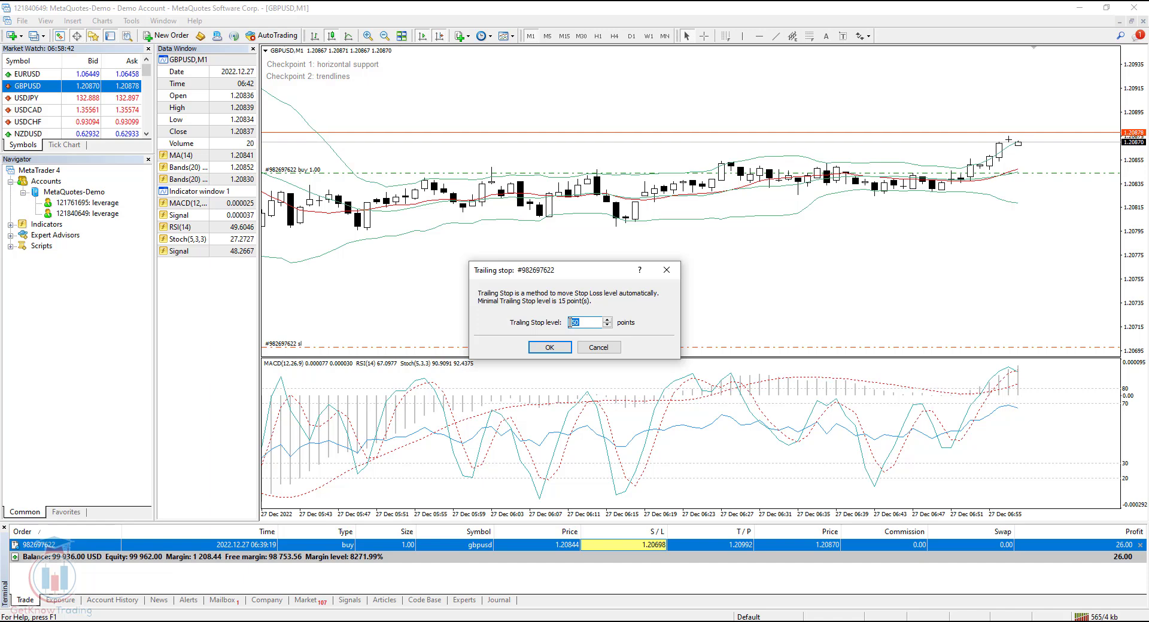
{"action": "type", "text": "30"}
Apply the 30-point trailing stop and turn on crosshair price readouts.
{"action": "left_click", "coordinate": [550, 348]}
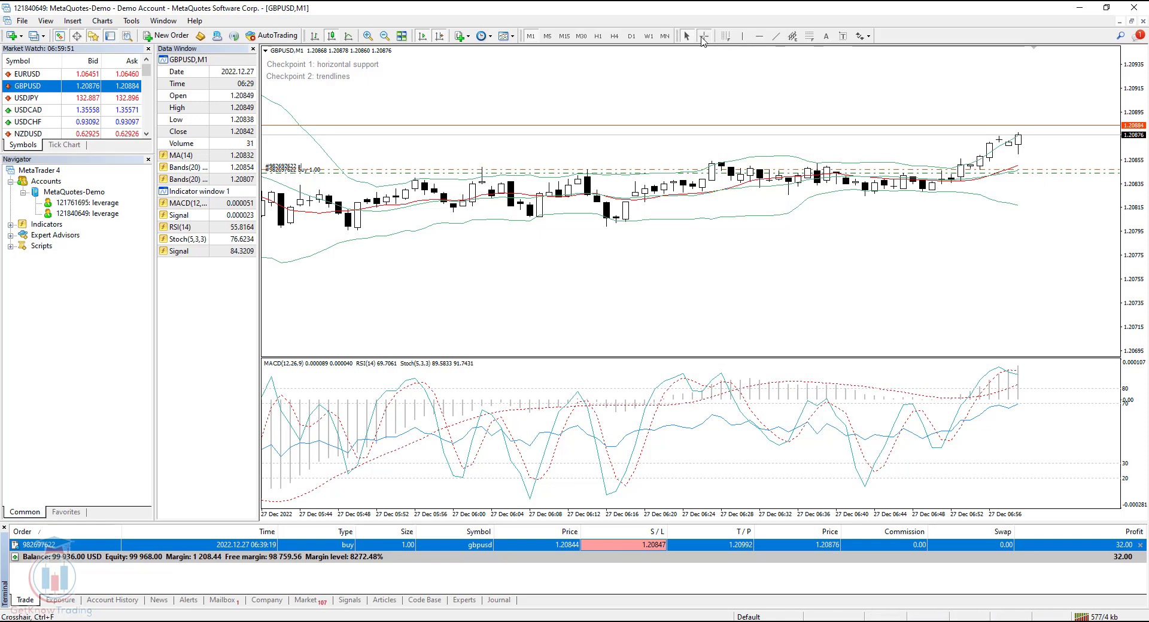
{"action": "left_click", "coordinate": [703, 36]}
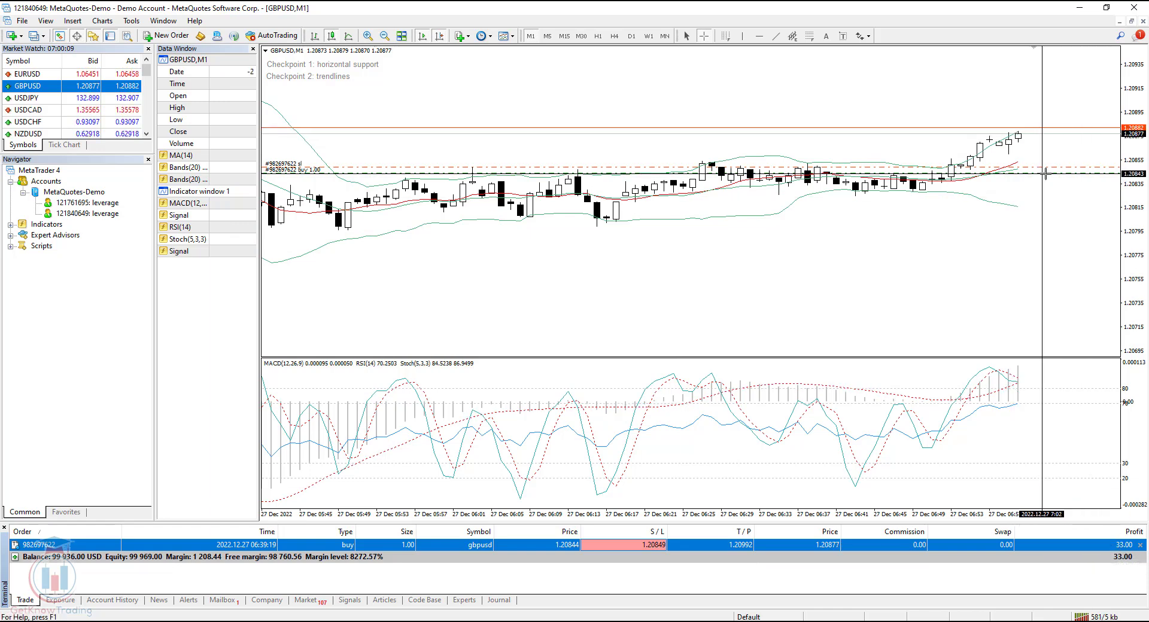
{"action": "mouse_move", "coordinate": [1047, 167]}
{"action": "left_mouse_down"}
{"action": "mouse_move", "coordinate": [1040, 110]}
{"action": "mouse_move", "coordinate": [1051, 167]}
{"action": "left_mouse_up"}
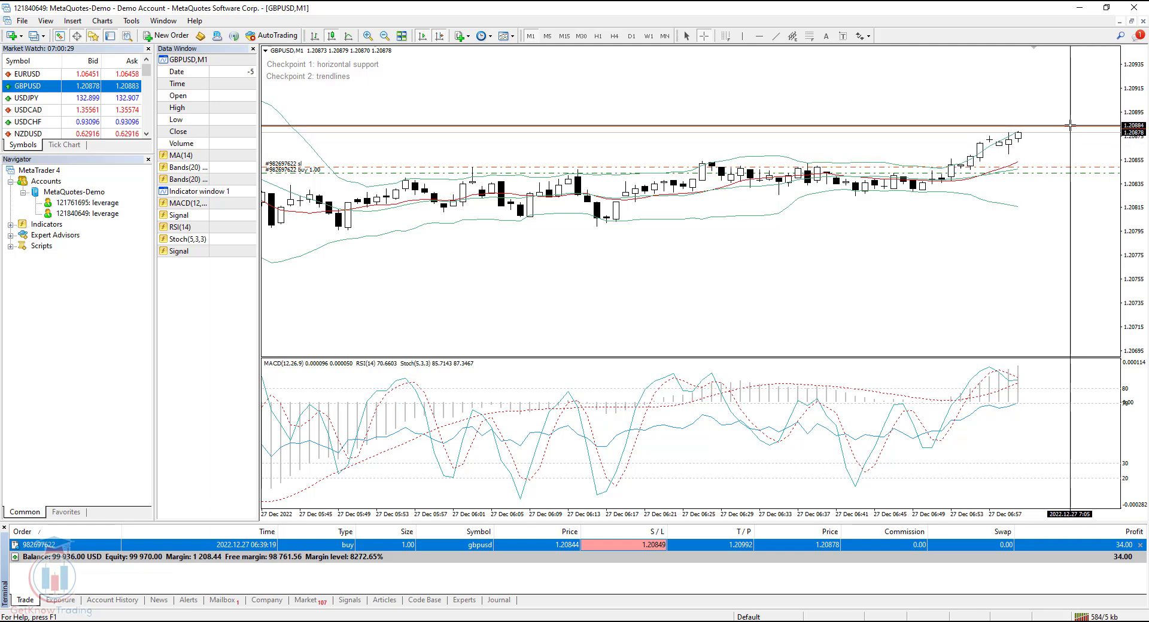
{"action": "left_click", "coordinate": [1049, 99]}
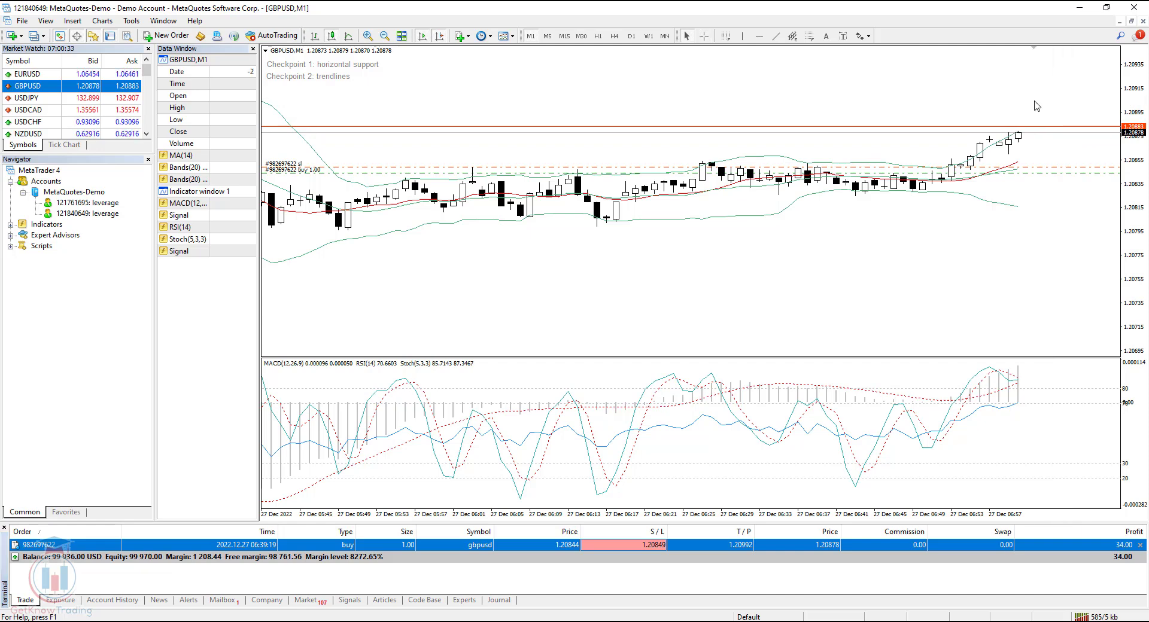
{"action": "left_click", "coordinate": [704, 36]}
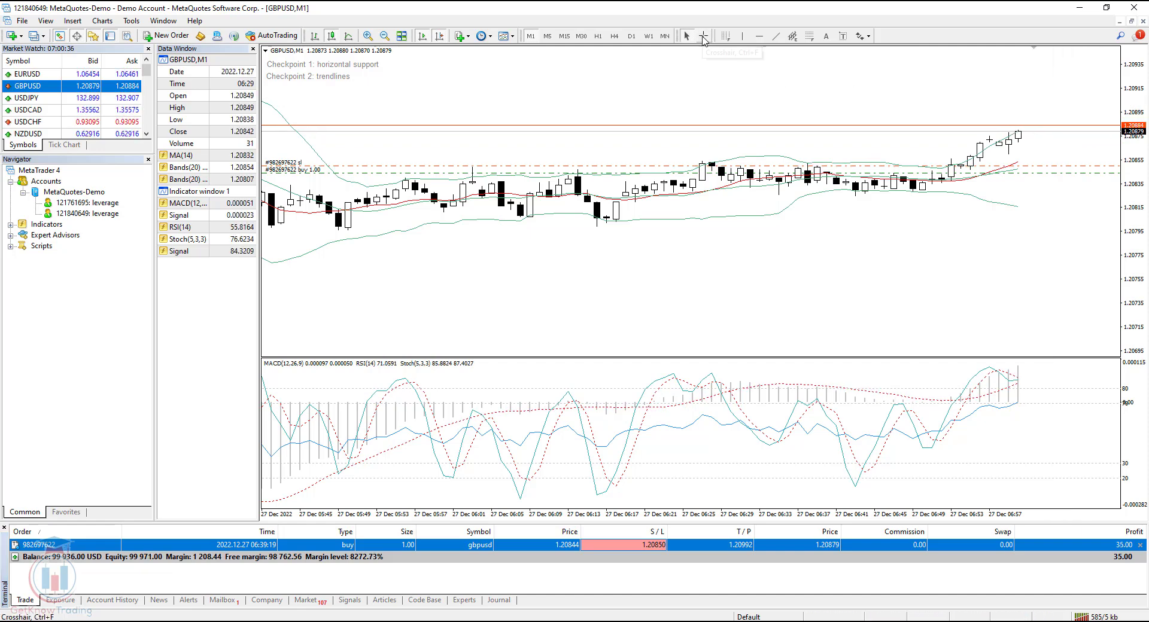
{"action": "mouse_move", "coordinate": [1026, 163]}
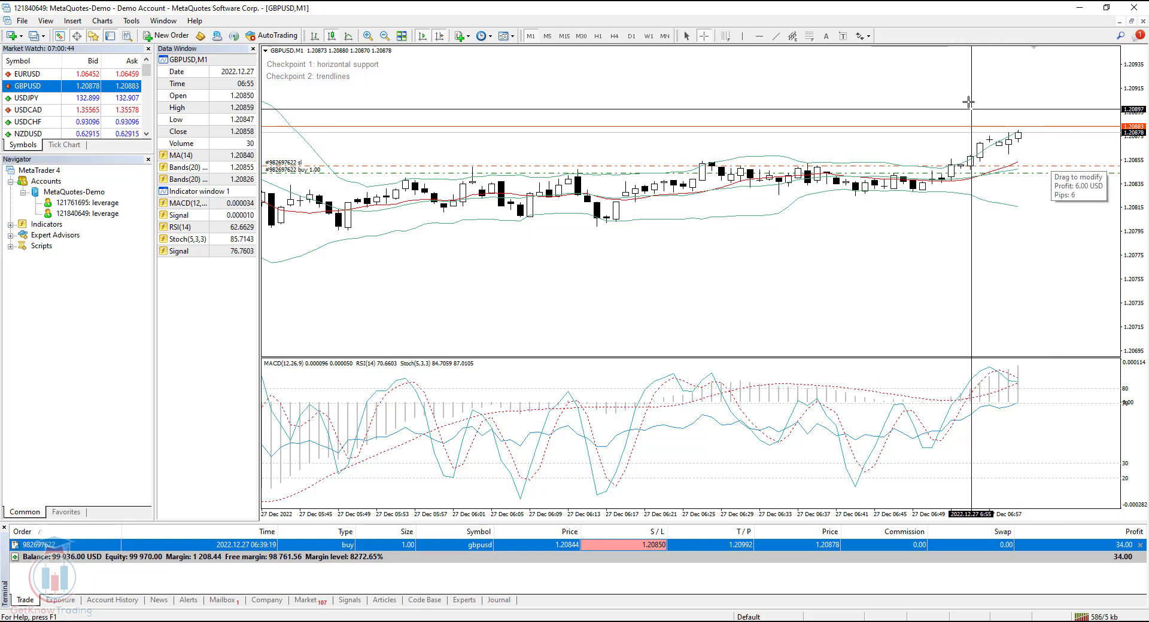
{"action": "left_click", "coordinate": [1030, 157]}
{"action": "left_click", "coordinate": [704, 36]}
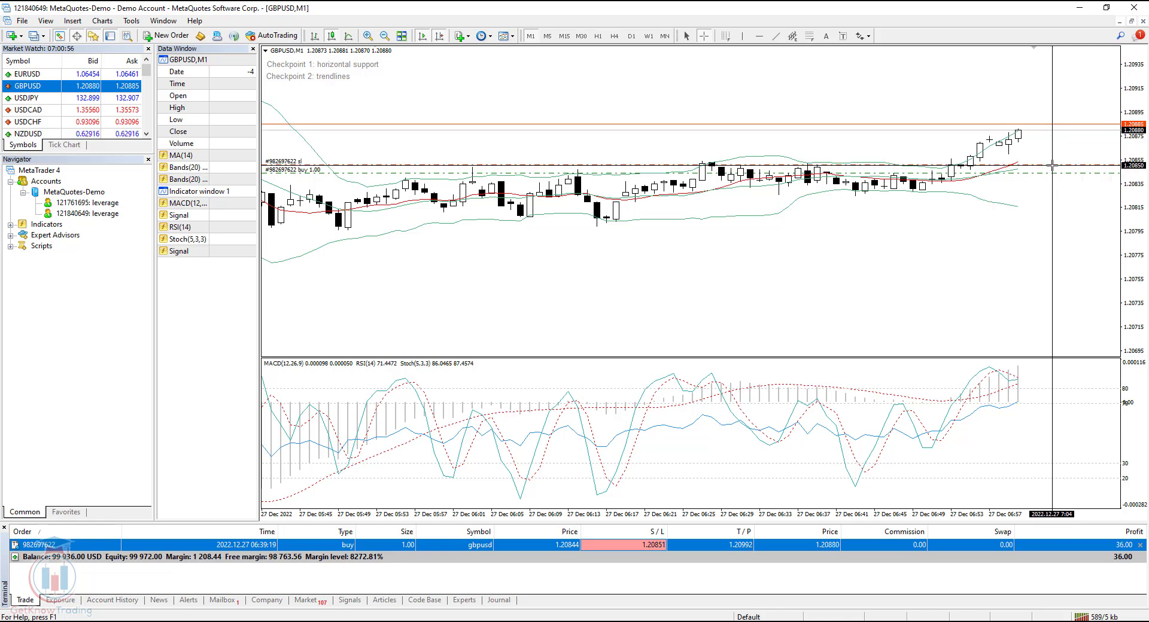
{"action": "left_click_drag", "start_coordinate": [1052, 164], "coordinate": [1052, 164]}
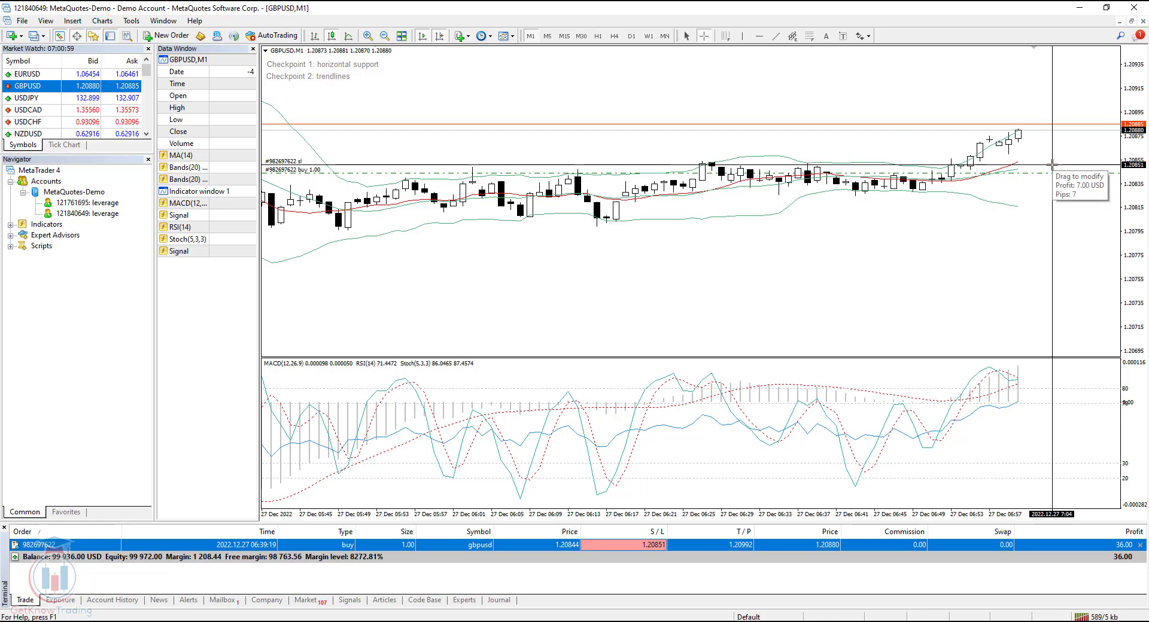
{"action": "left_click_drag", "start_coordinate": [1052, 165], "coordinate": [1038, 126]}
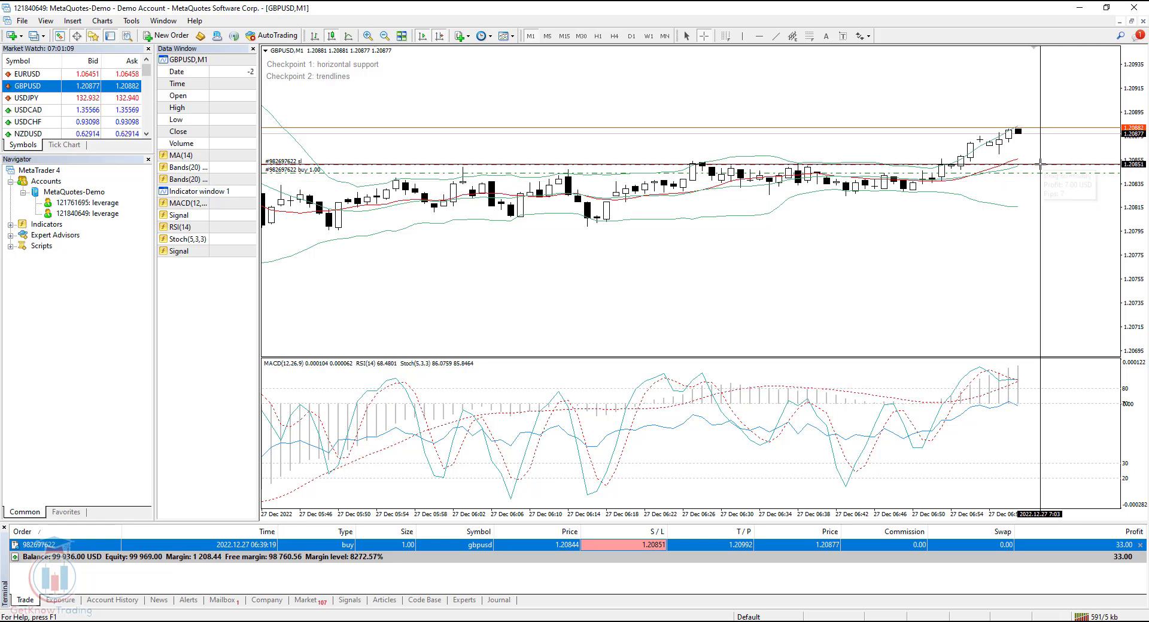
{"action": "left_click", "coordinate": [1040, 168]}
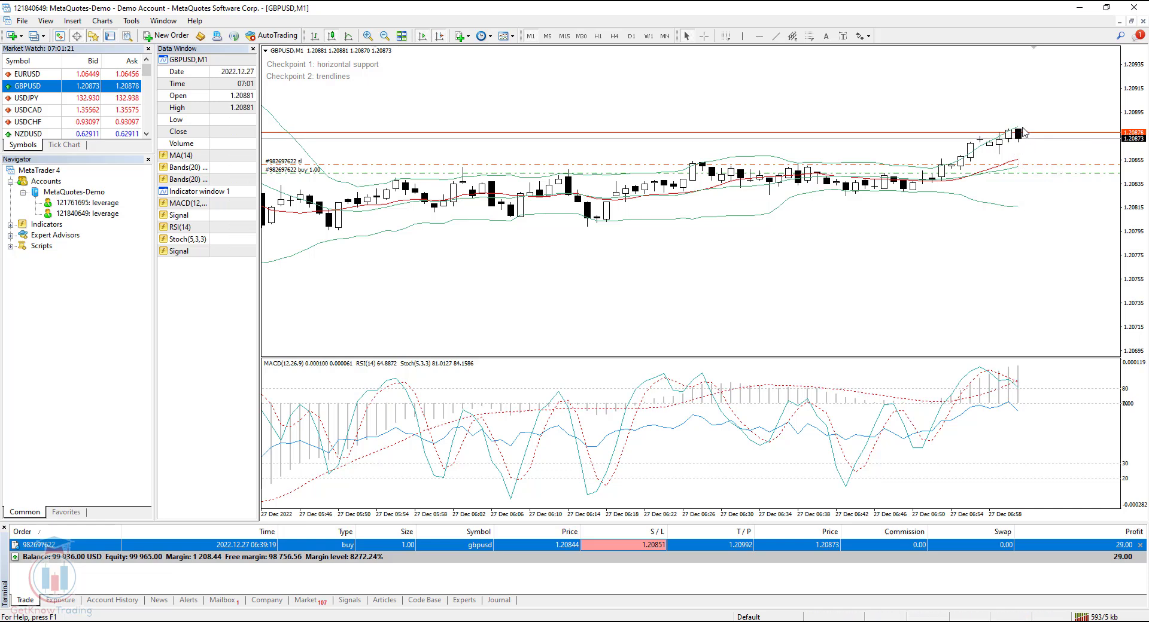
Compress then stretch the GBPUSD price scale to show take-profit and stop loss together.
{"action": "mouse_move", "coordinate": [1029, 172]}
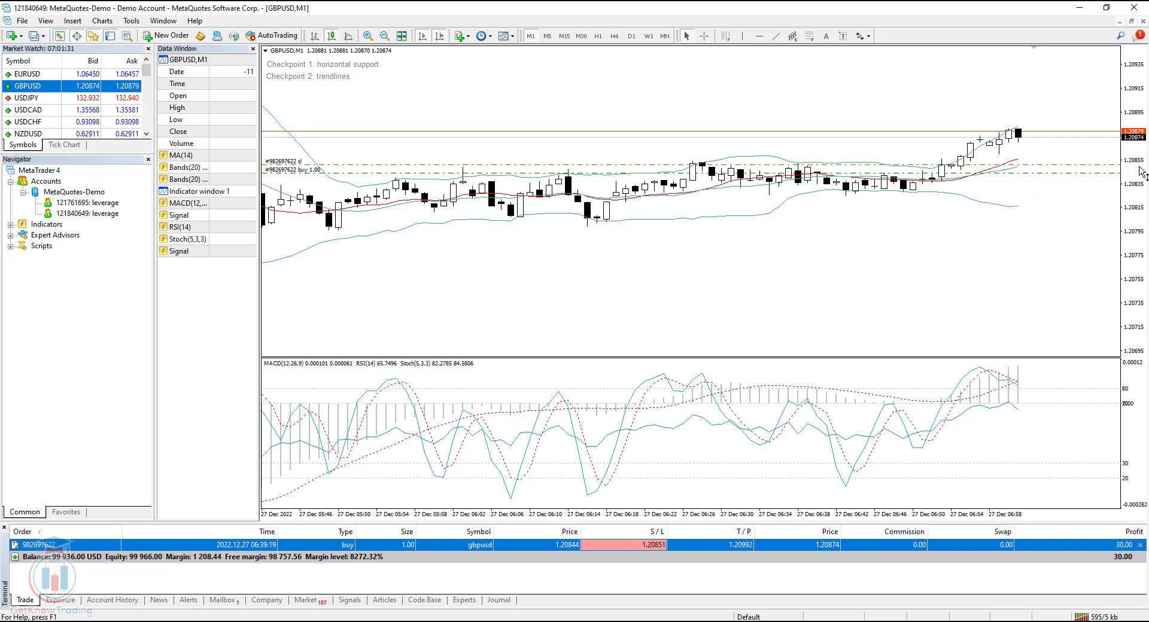
{"action": "left_click_drag", "start_coordinate": [1140, 172], "coordinate": [1135, 188]}
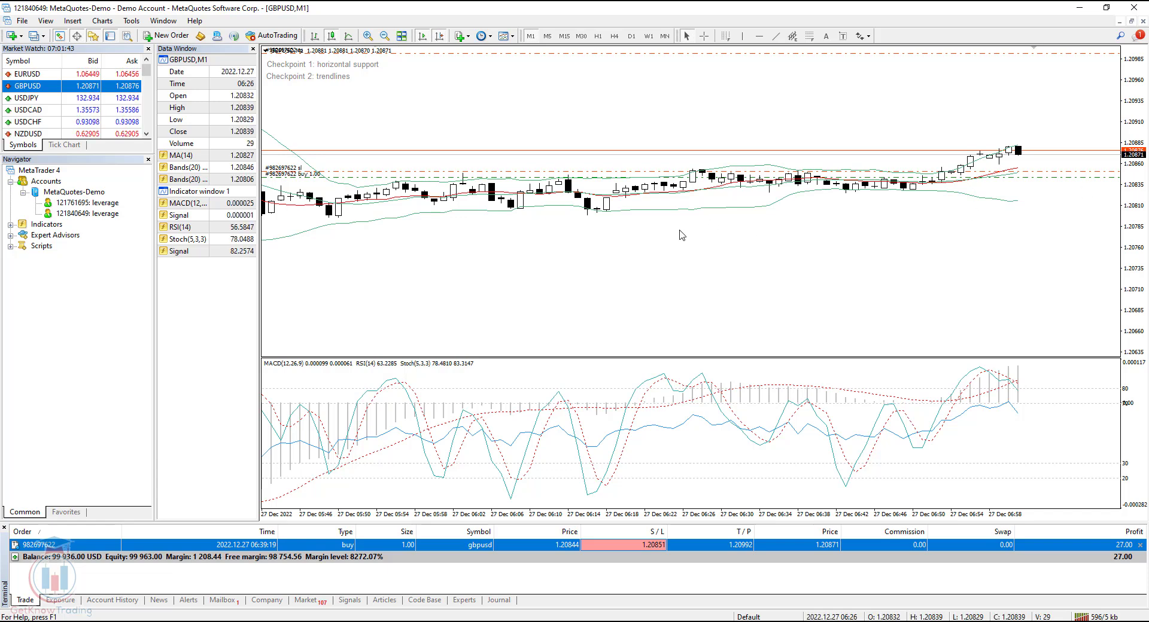
{"action": "mouse_move", "coordinate": [1129, 243]}
{"action": "left_mouse_down"}
{"action": "mouse_move", "coordinate": [1135, 217]}
{"action": "mouse_move", "coordinate": [1136, 227]}
{"action": "left_mouse_up"}
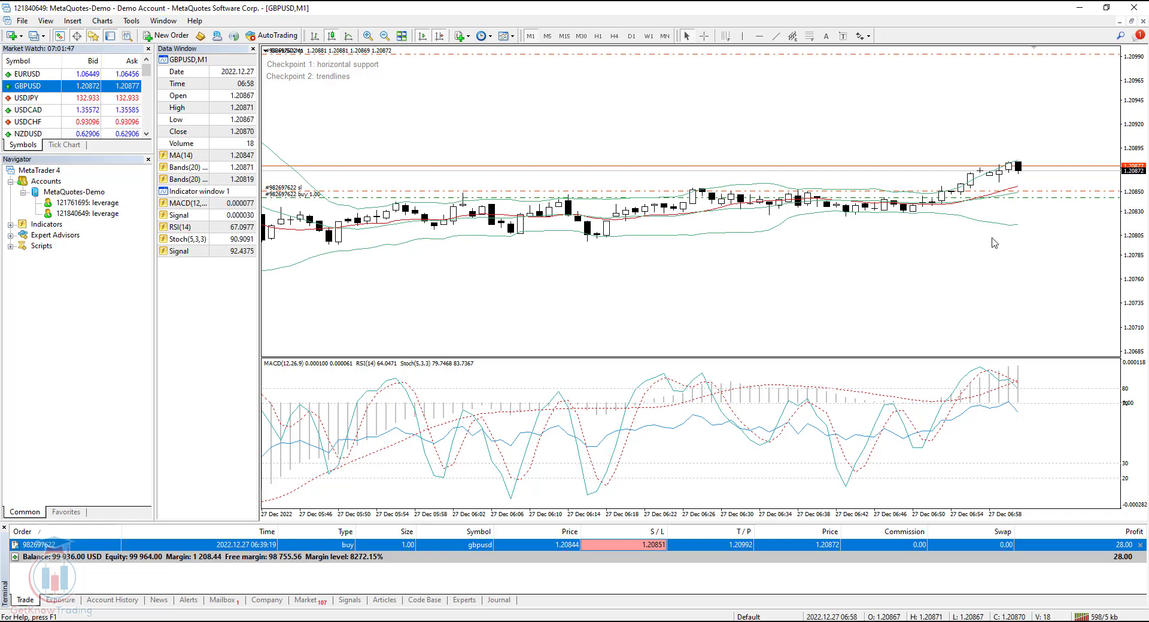